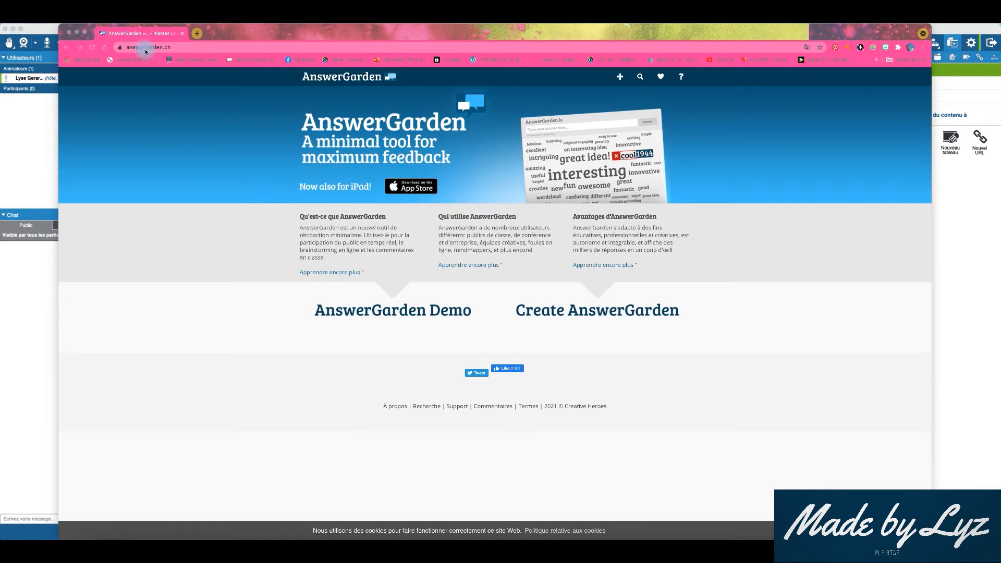
# Step: Start a new AnswerGarden and enter "Comment allez-vous ?" as its topic
pyautogui.click(621, 77)
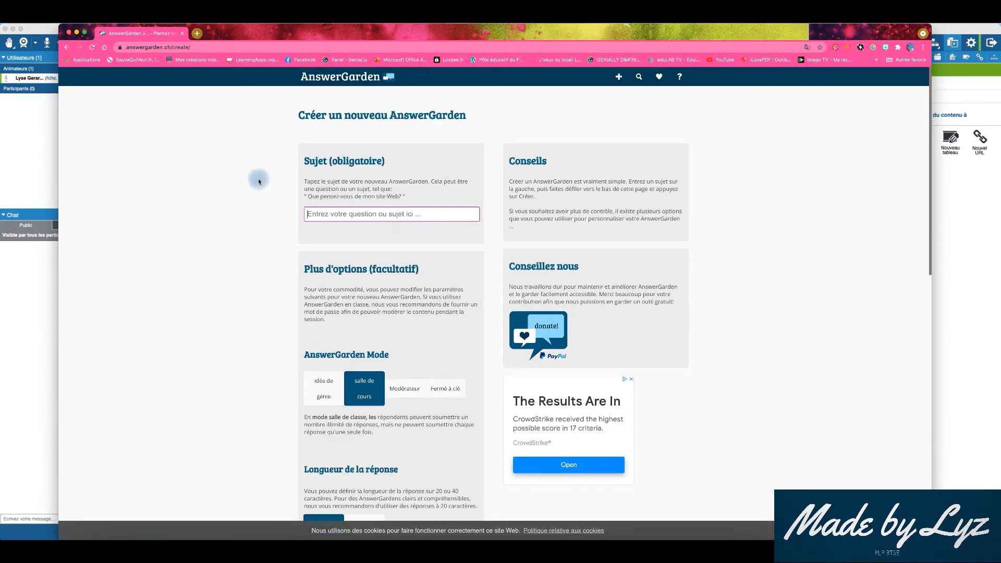
pyautogui.scroll(-2, 257, 180)
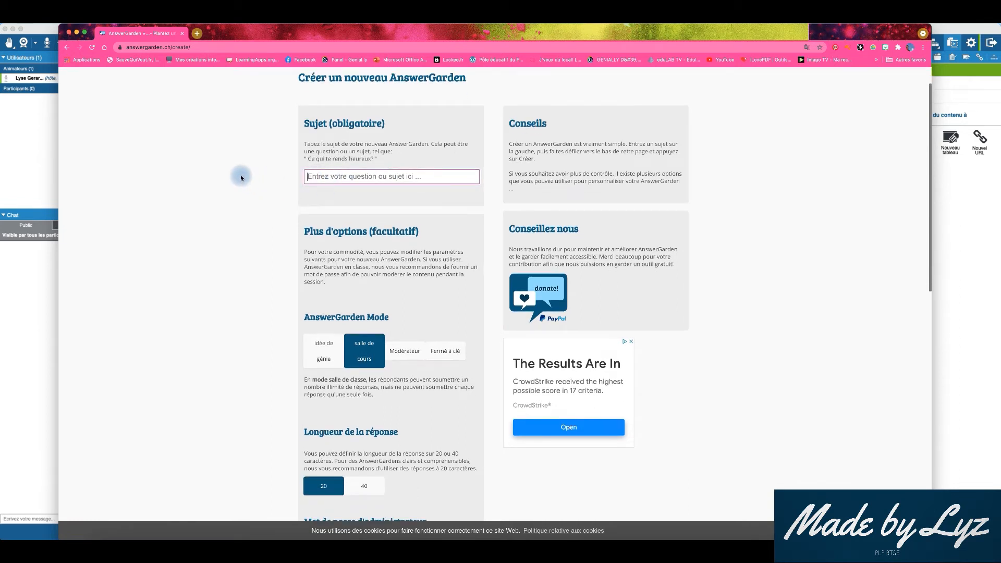
pyautogui.write('Com')
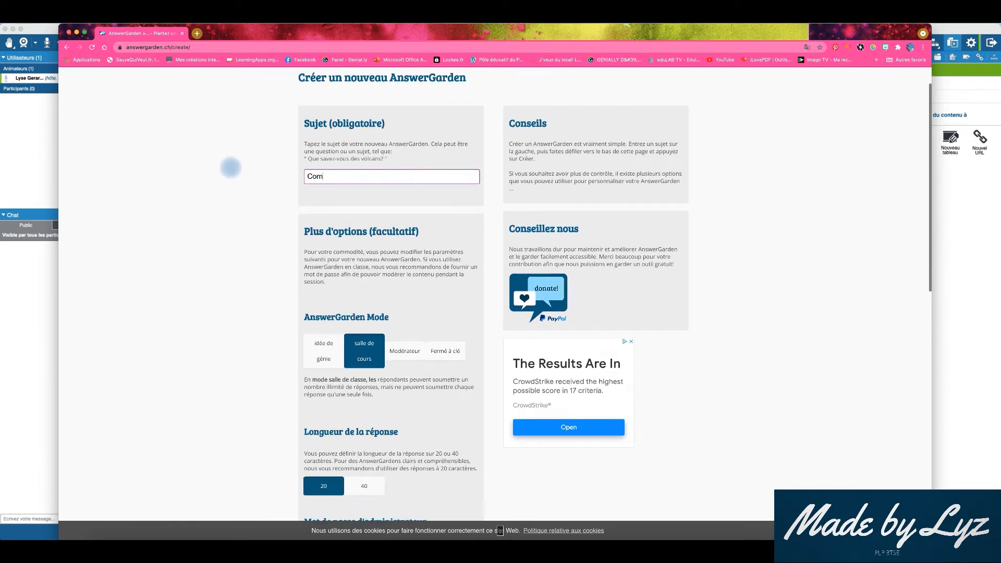
pyautogui.write('ment allez-vou ')
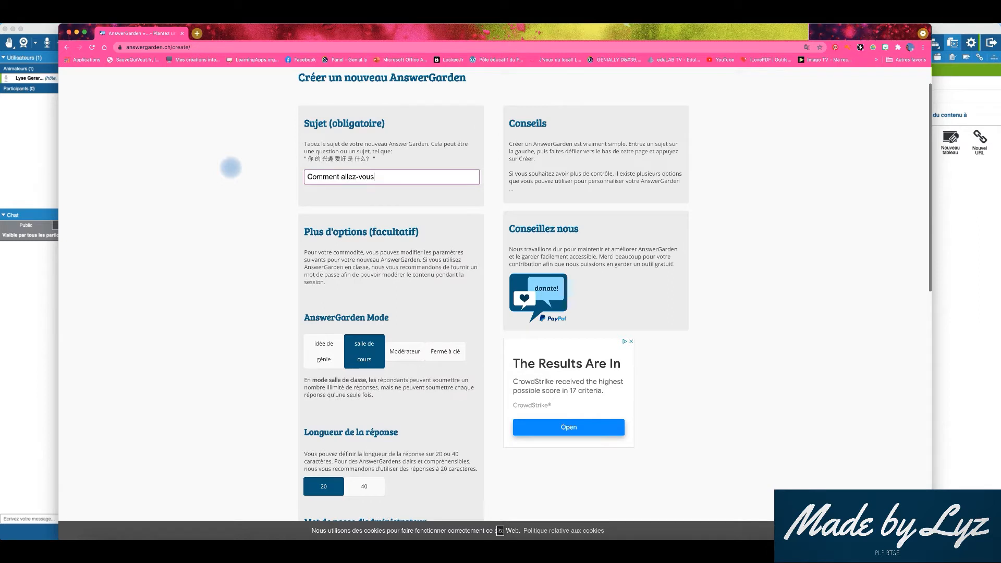
pyautogui.write(' ?')
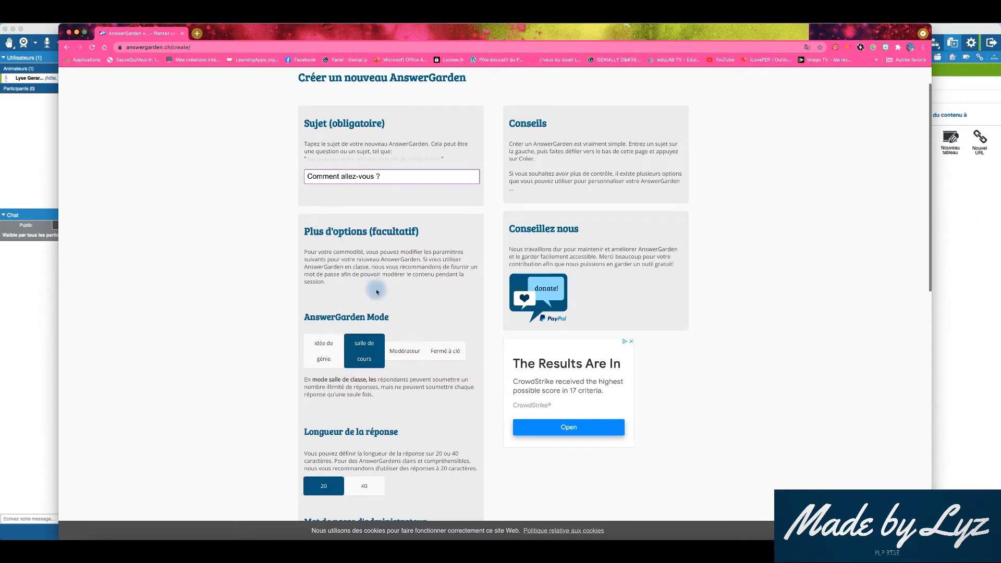
# Step: Try the "idée de génie" and "Modérateur" modes and return the AnswerGarden mode to "salle de cours"
pyautogui.scroll(-3, 381, 289)
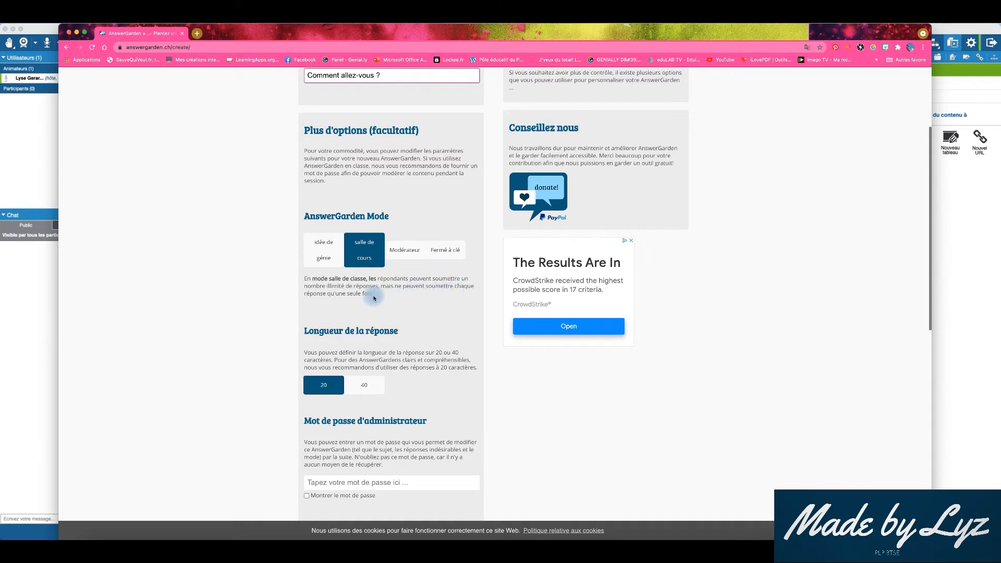
pyautogui.click(329, 256)
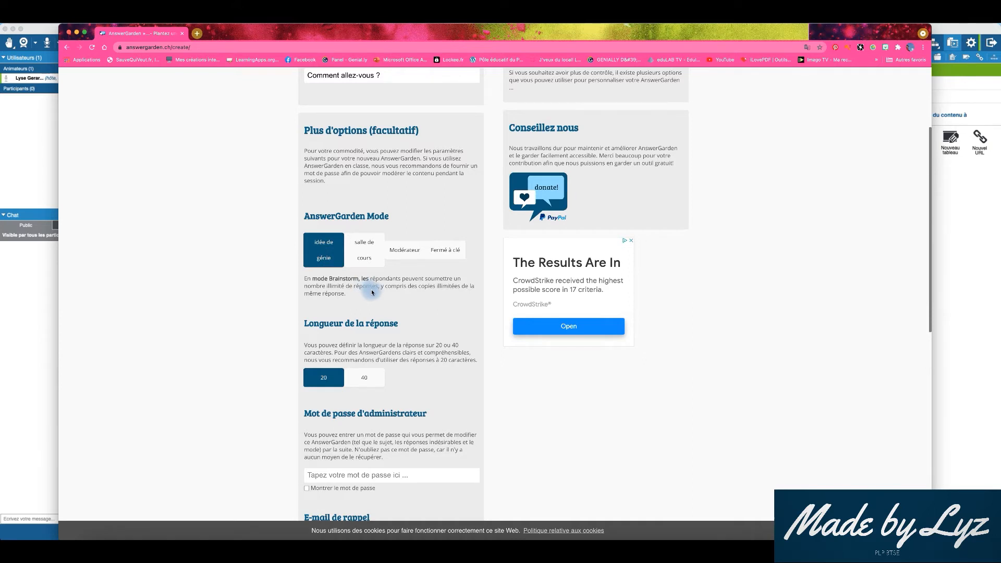
pyautogui.click(408, 258)
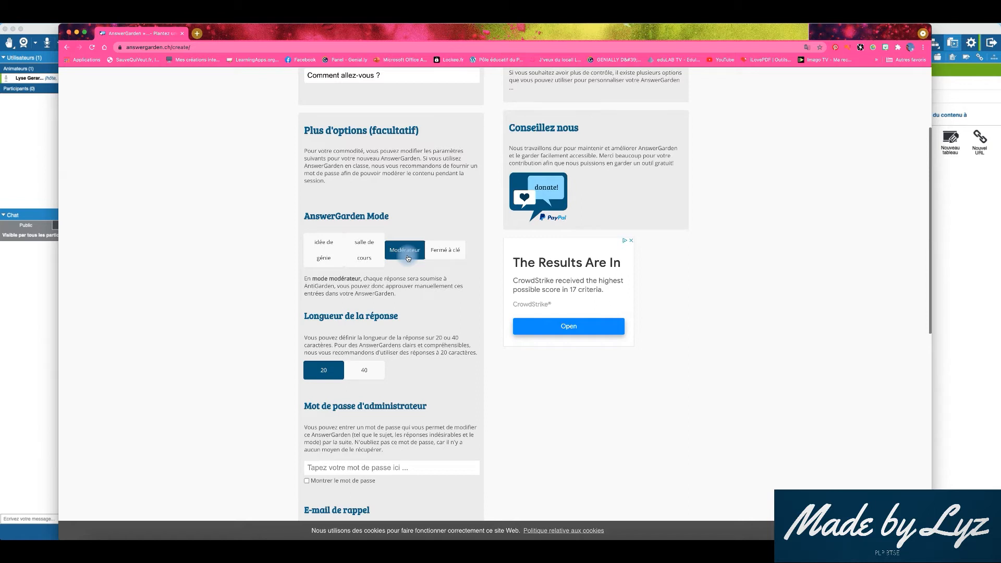
pyautogui.click(368, 258)
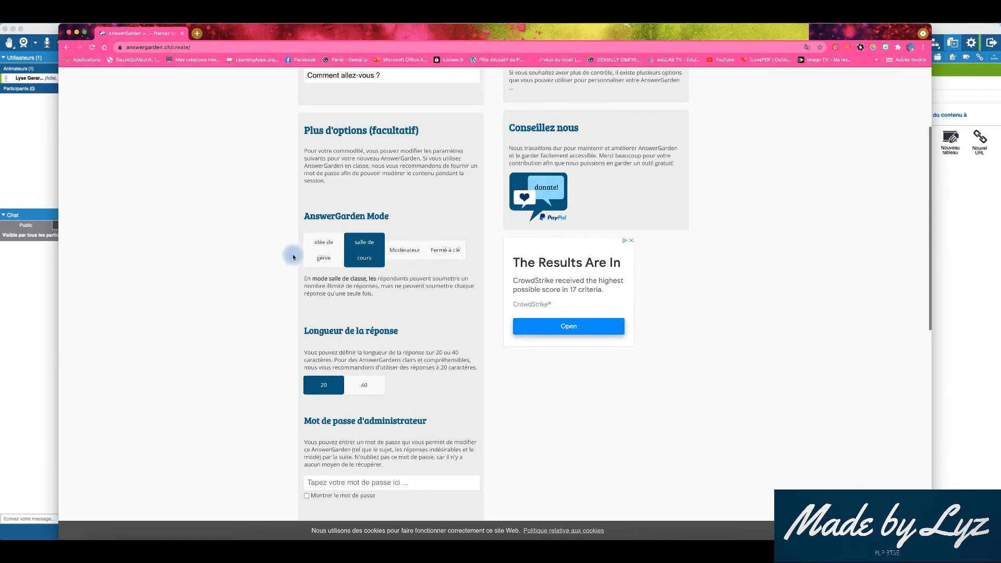
# Step: Create the AnswerGarden, keeping the default answer length, spam filter, case and local discoverability options
pyautogui.scroll(-3, 291, 255)
pyautogui.scroll(-1, 291, 256)
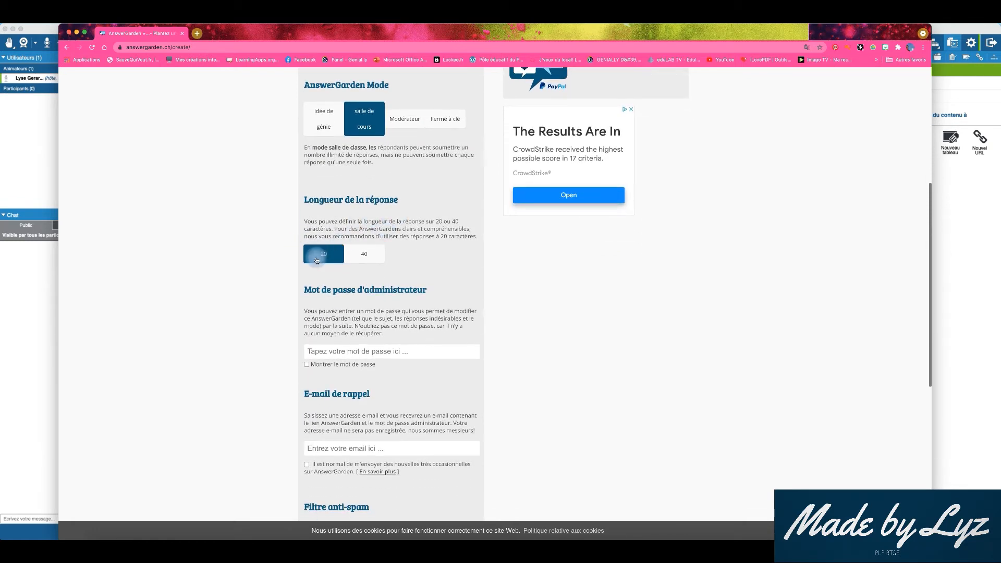
pyautogui.scroll(-3, 253, 266)
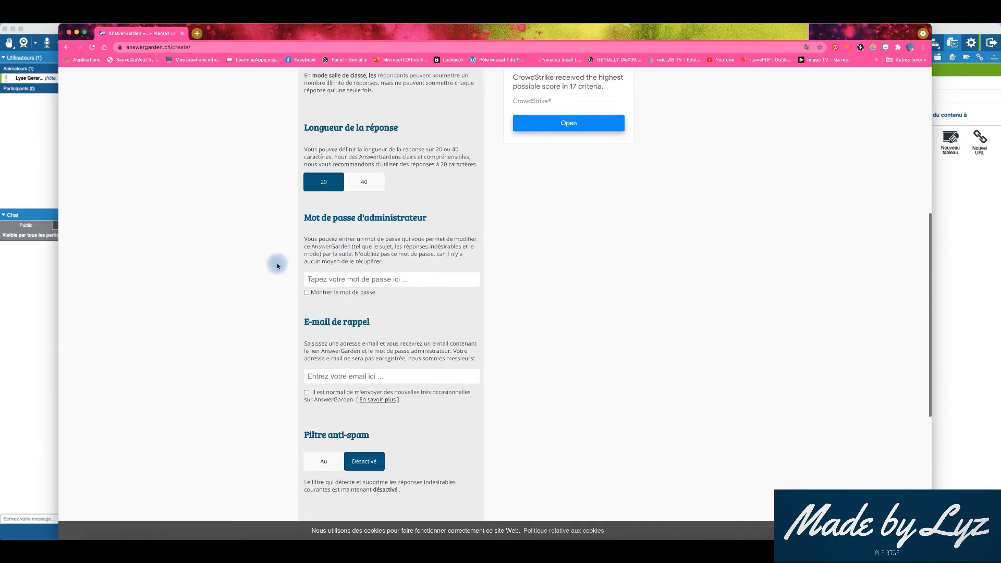
pyautogui.scroll(-5, 284, 263)
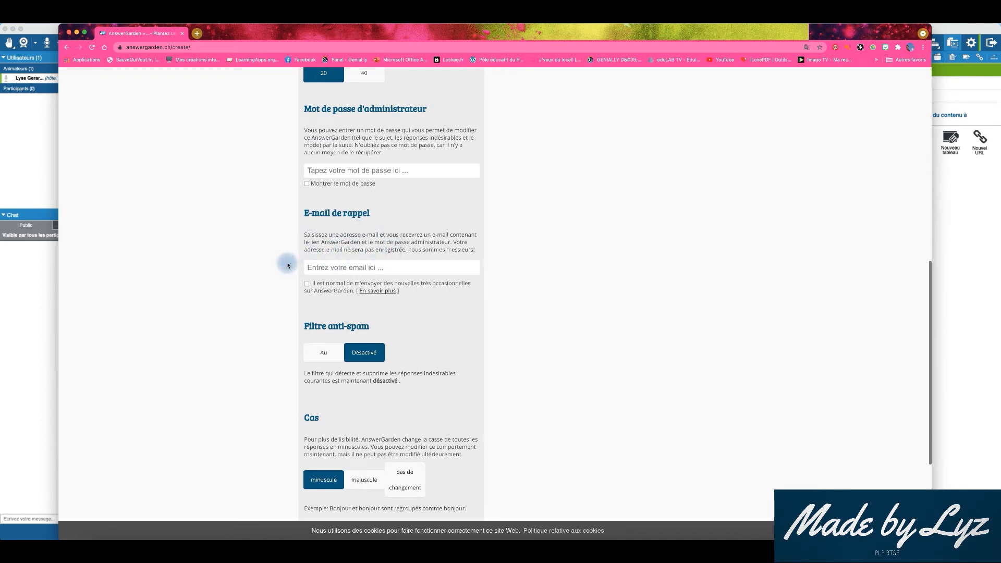
pyautogui.scroll(-2, 294, 272)
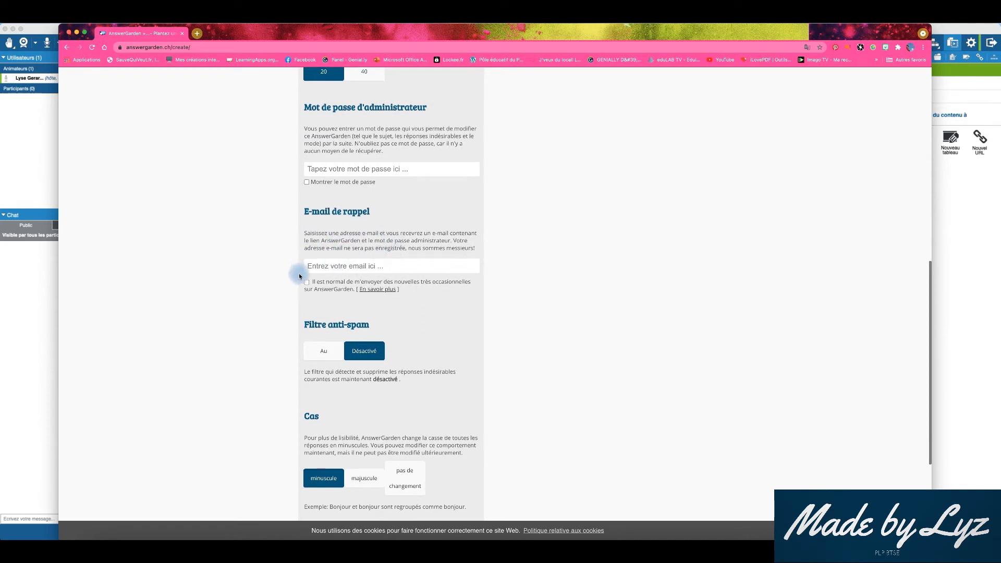
pyautogui.scroll(-2, 376, 277)
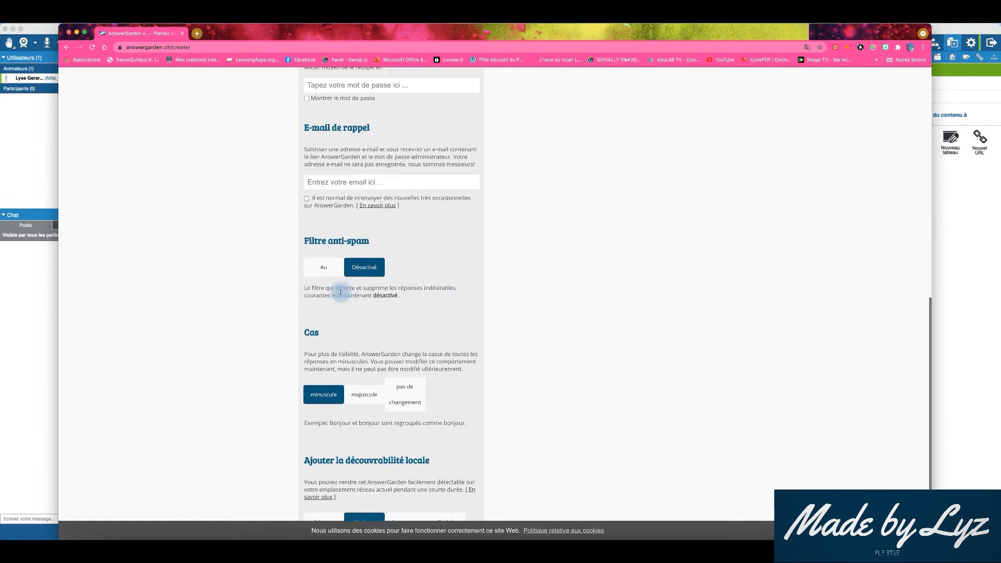
pyautogui.scroll(-2, 337, 271)
pyautogui.scroll(-1, 340, 290)
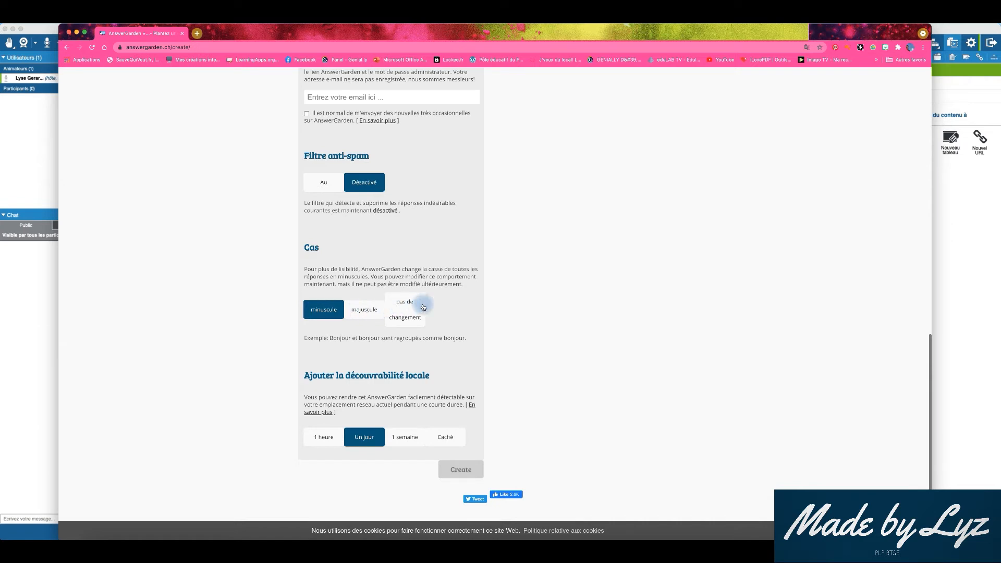
pyautogui.scroll(-1, 249, 299)
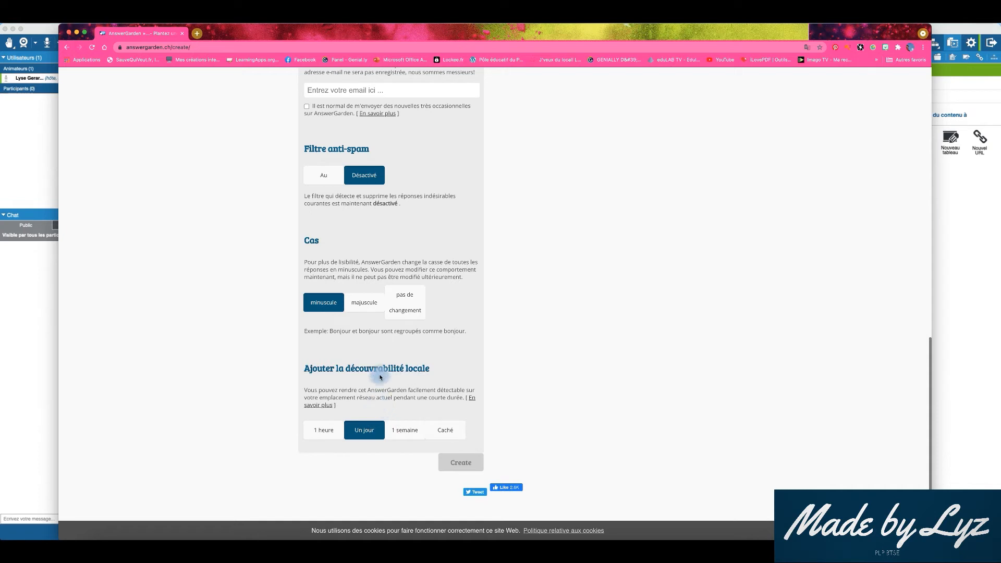
pyautogui.click(460, 468)
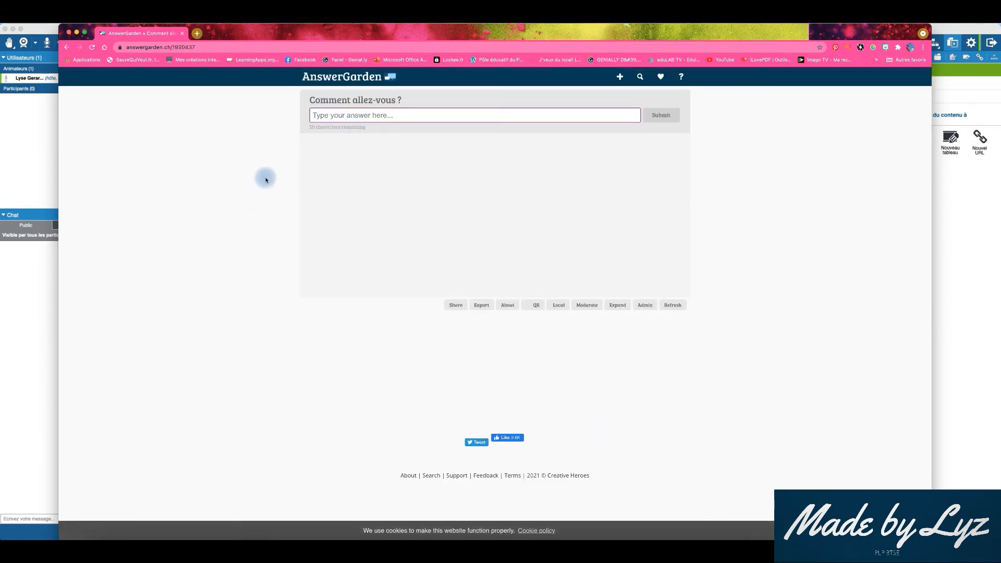
# Step: Submit the answers "bien", "bof" and "pas trop mal" to the question
pyautogui.write('bien')
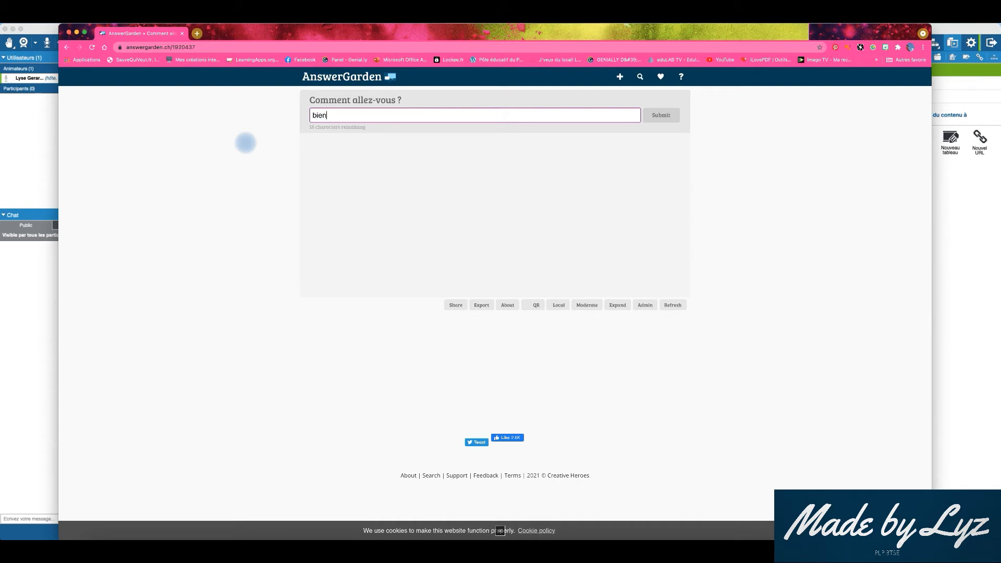
pyautogui.press('Return')
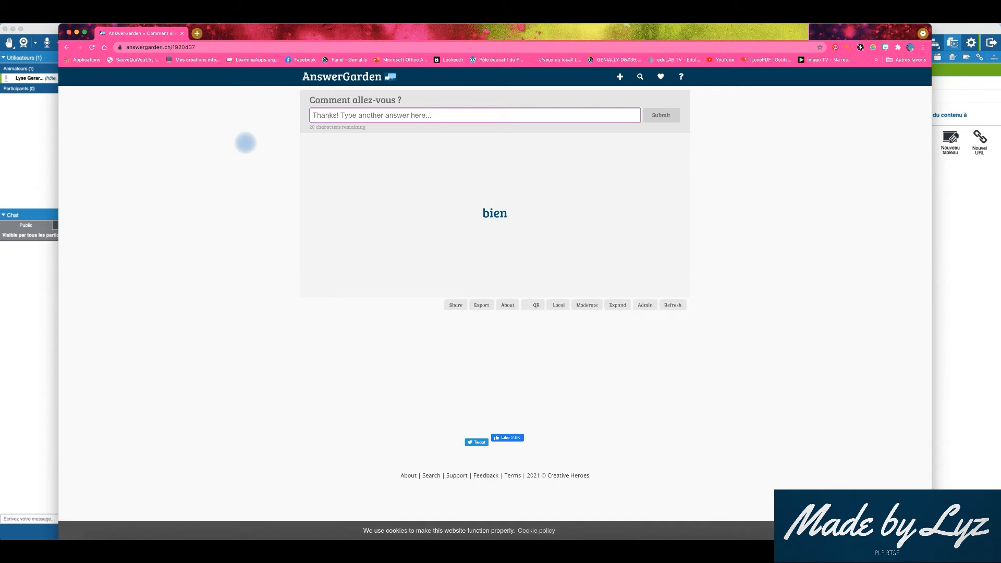
pyautogui.write('bien')
pyautogui.press('Return')
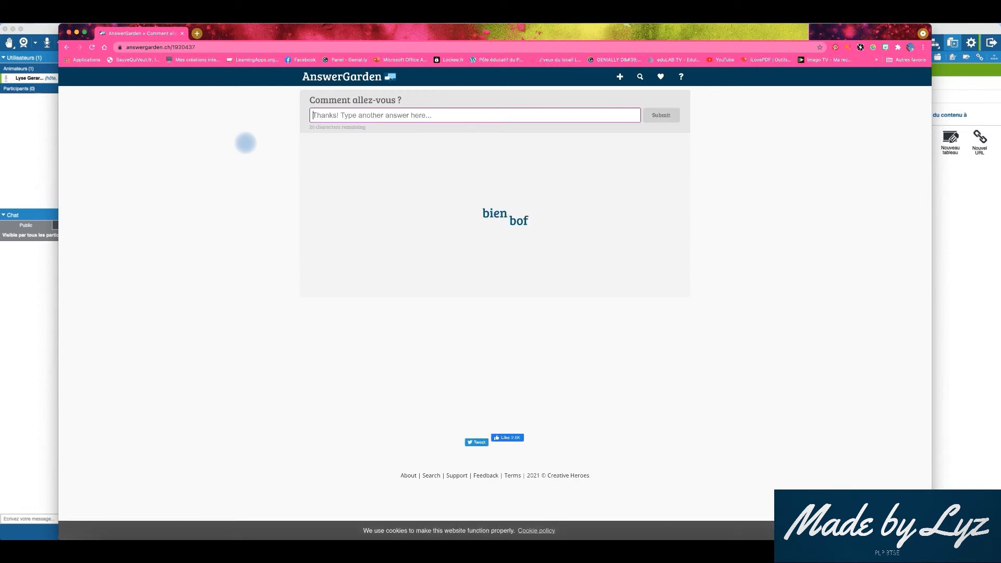
pyautogui.write('pas trop mal')
pyautogui.press('Return')
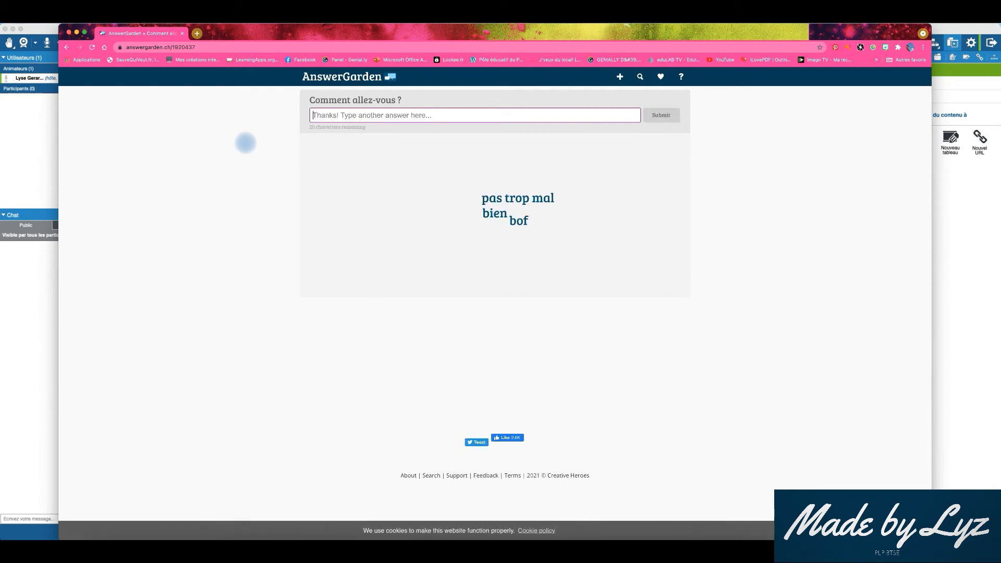
# Step: Submit repeated answers to the question: "bien" two more times and "bof" once more
pyautogui.write('bien')
pyautogui.press('Return')
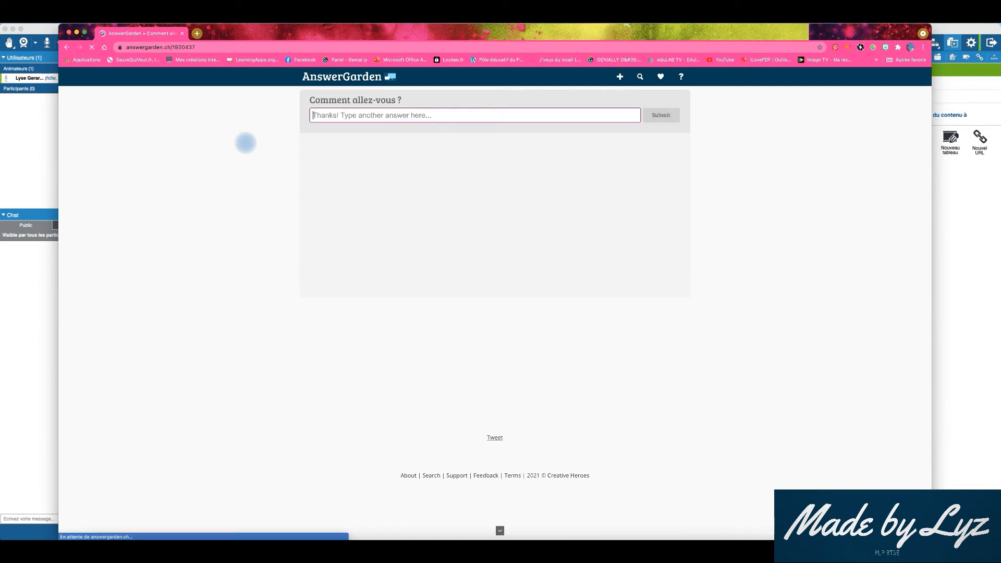
pyautogui.write('b')
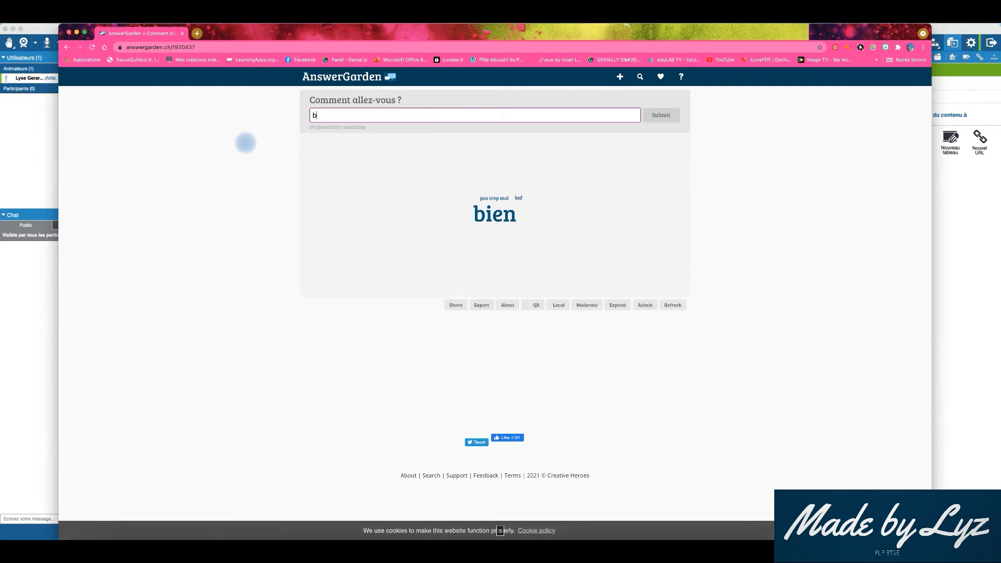
pyautogui.write('ien')
pyautogui.press('Return')
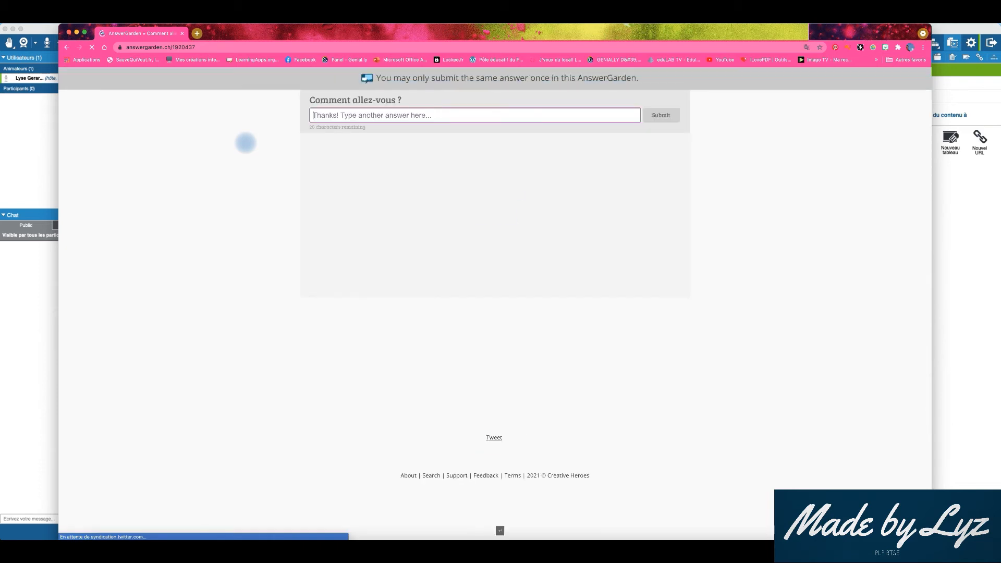
pyautogui.write('bof')
pyautogui.press('Return')
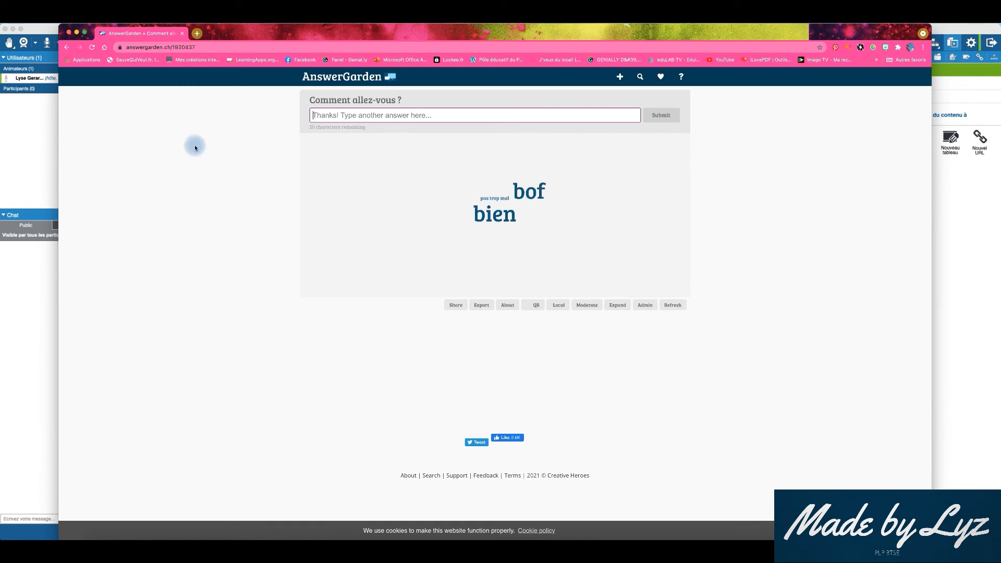
# Step: Copy the AnswerGarden's web address and switch to the Via virtual classroom
pyautogui.click(115, 47)
pyautogui.press('super+c')
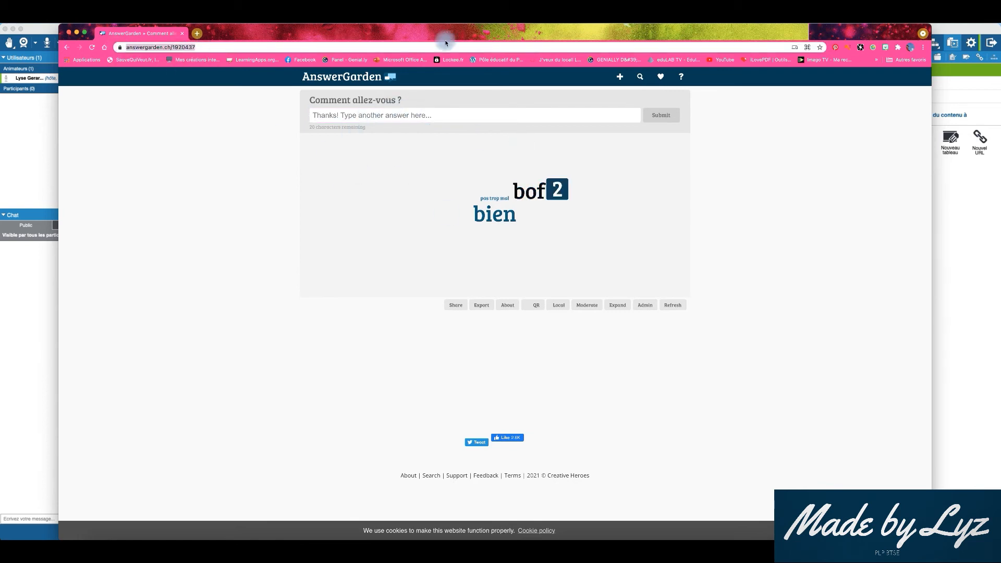
pyautogui.click(967, 230)
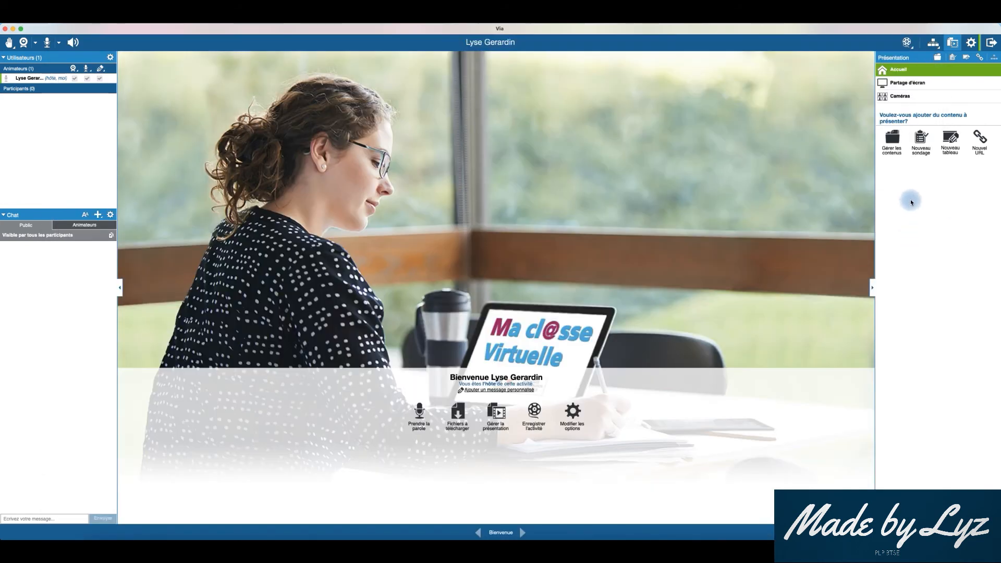
pyautogui.click(979, 145)
pyautogui.click(889, 96)
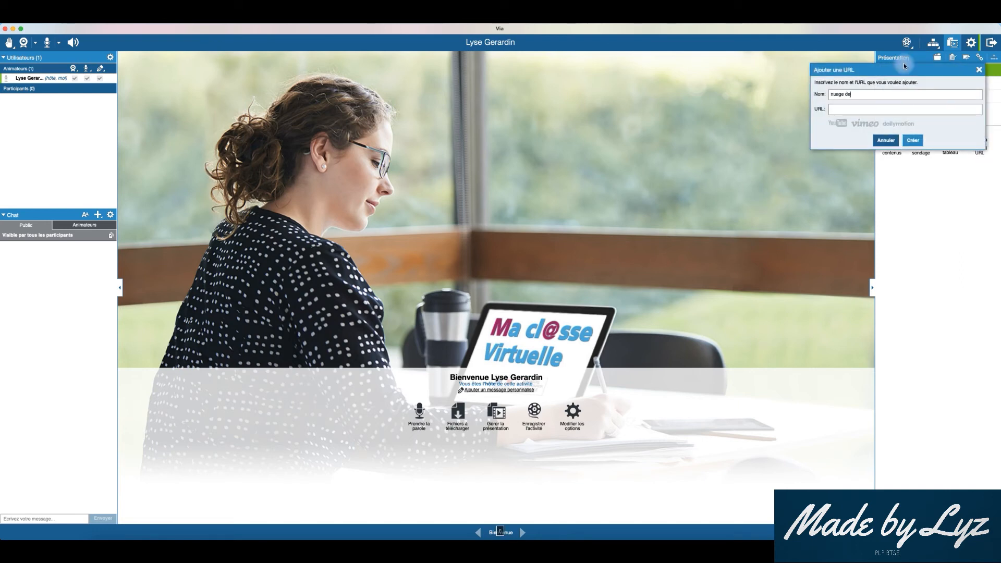
pyautogui.click(895, 109)
pyautogui.press('super+v')
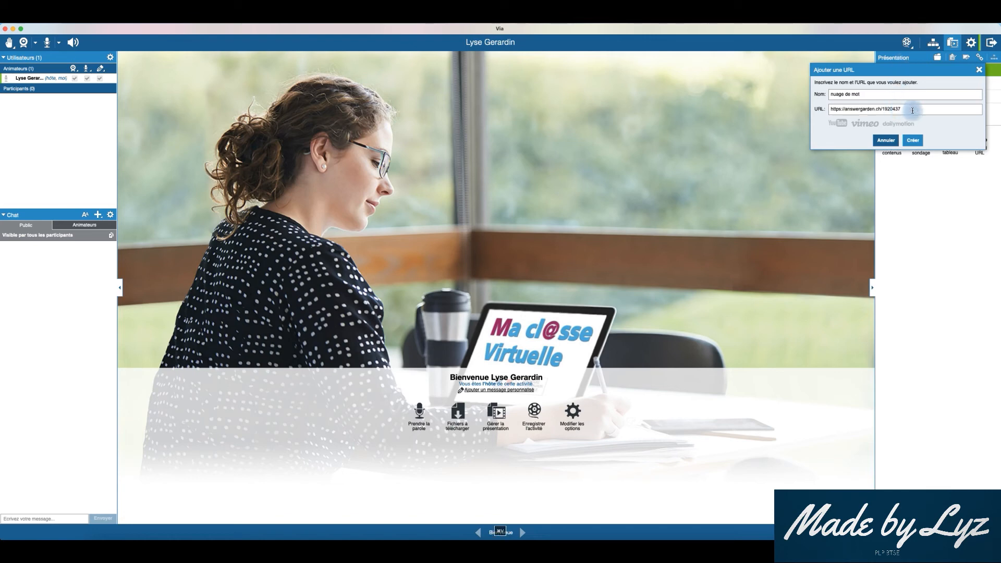
pyautogui.click(913, 141)
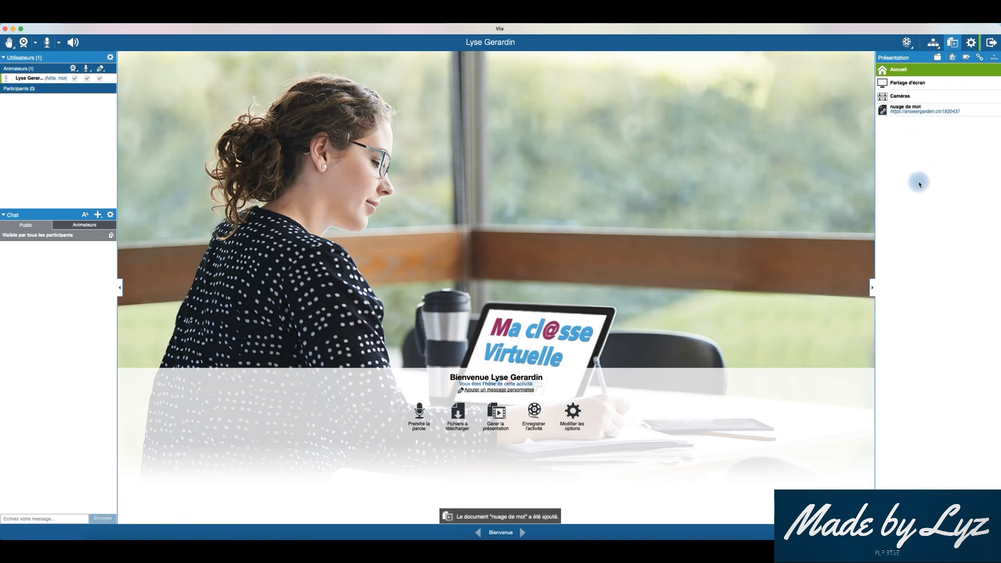
# Step: Present the "nuage de mot" item in the classroom and access its link
pyautogui.click(910, 112)
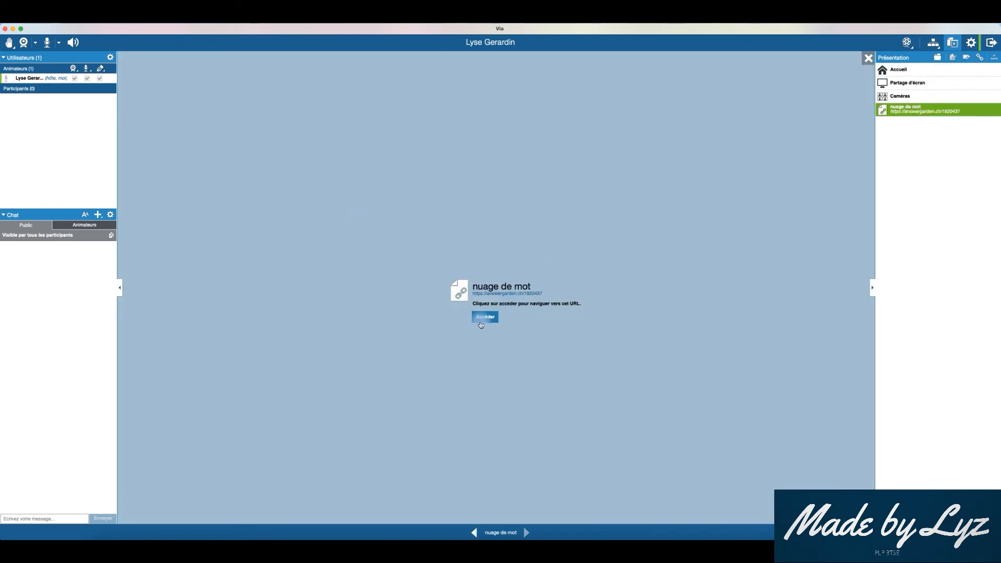
pyautogui.click(486, 318)
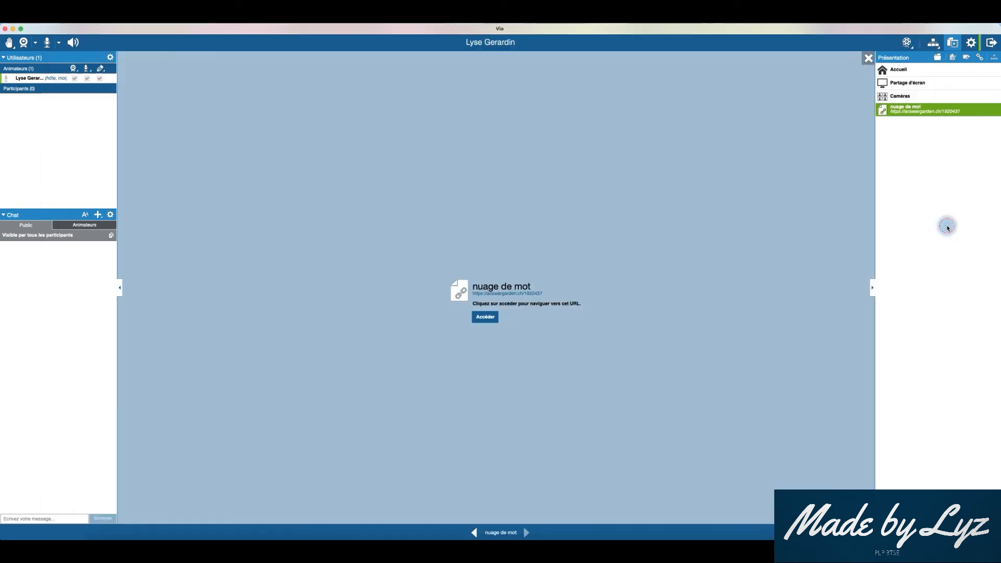
pyautogui.click(941, 228)
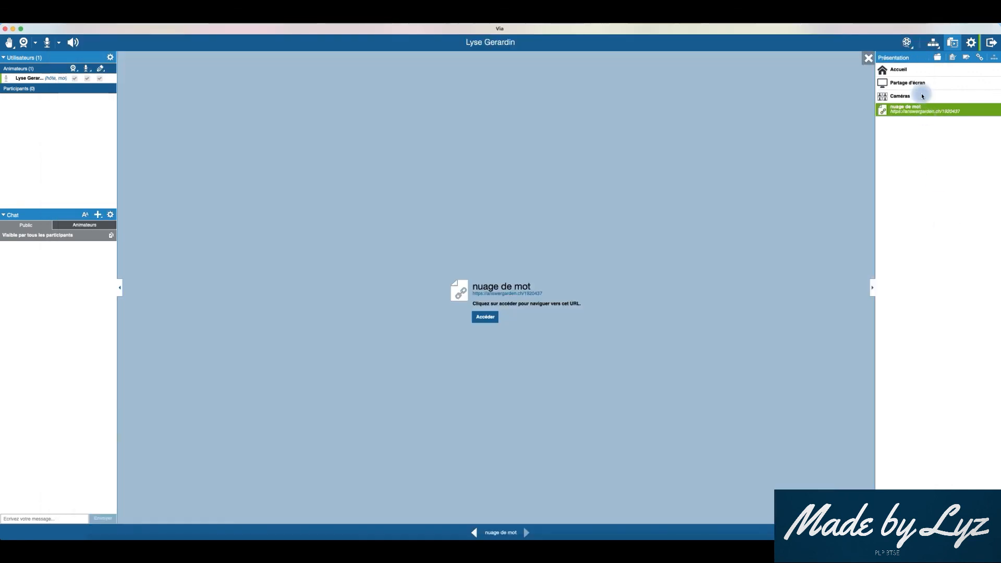